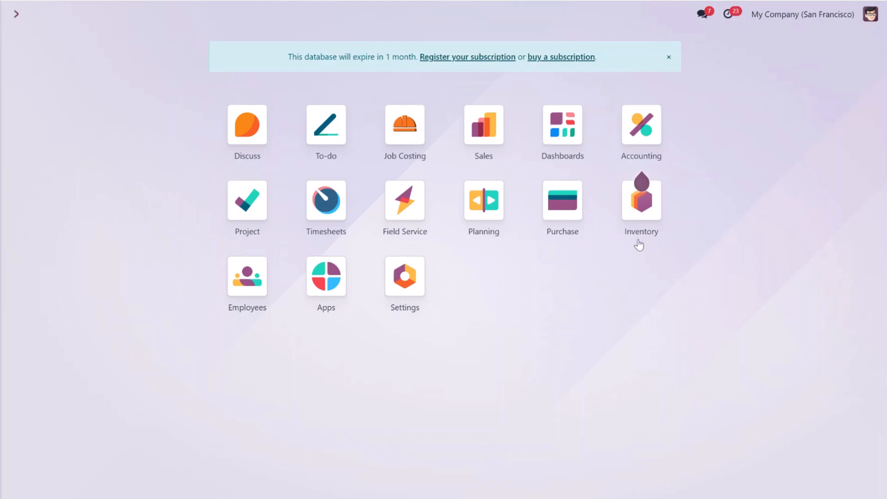
# Step: Search the Inventory settings for "rou" and check the Multi-Step Routes option
pyautogui.click(644, 210)
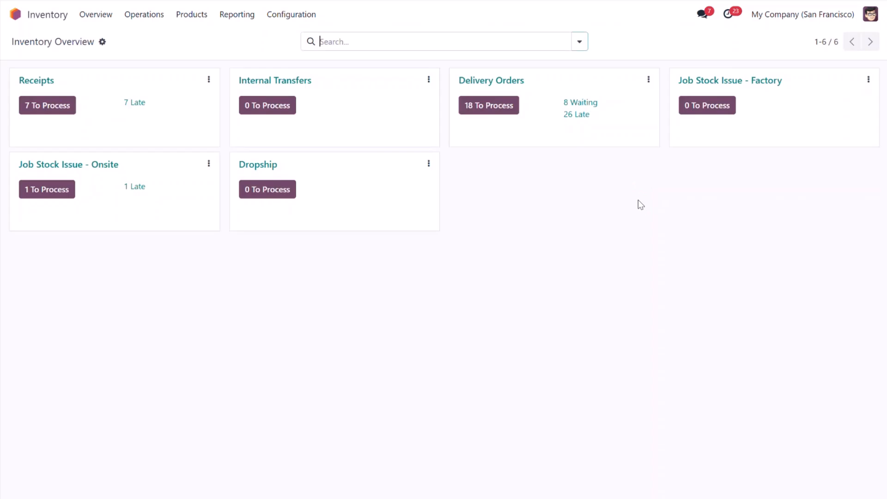
pyautogui.click(289, 16)
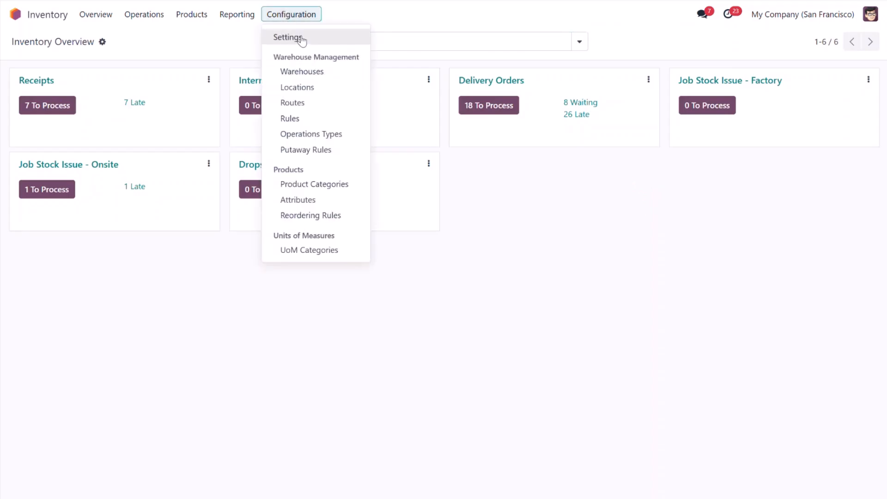
pyautogui.click(282, 41)
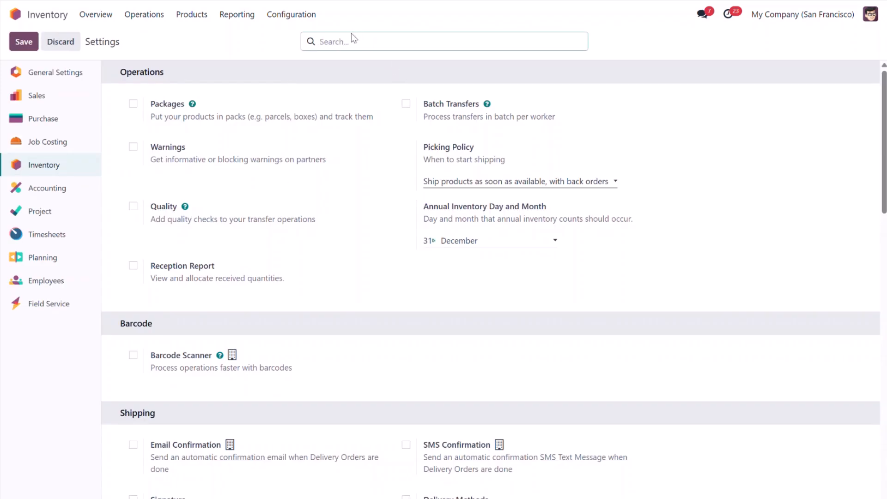
pyautogui.write('rou')
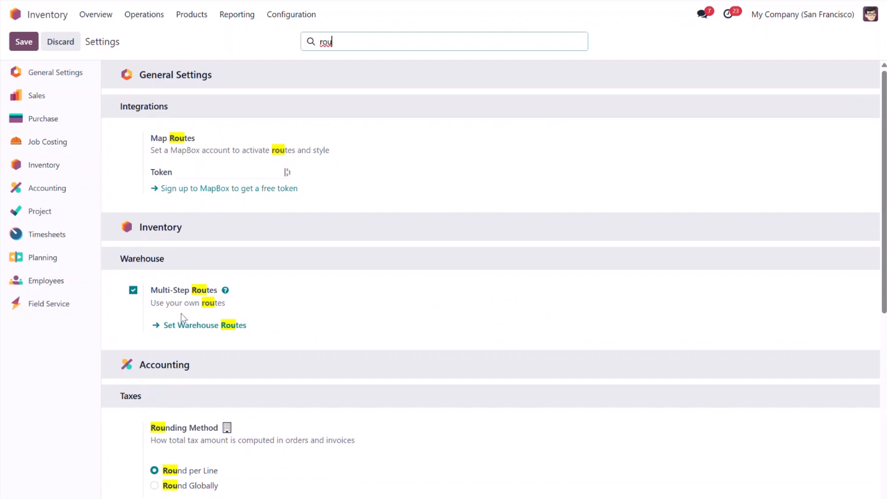
pyautogui.moveTo(221, 301)
pyautogui.moveTo(240, 327)
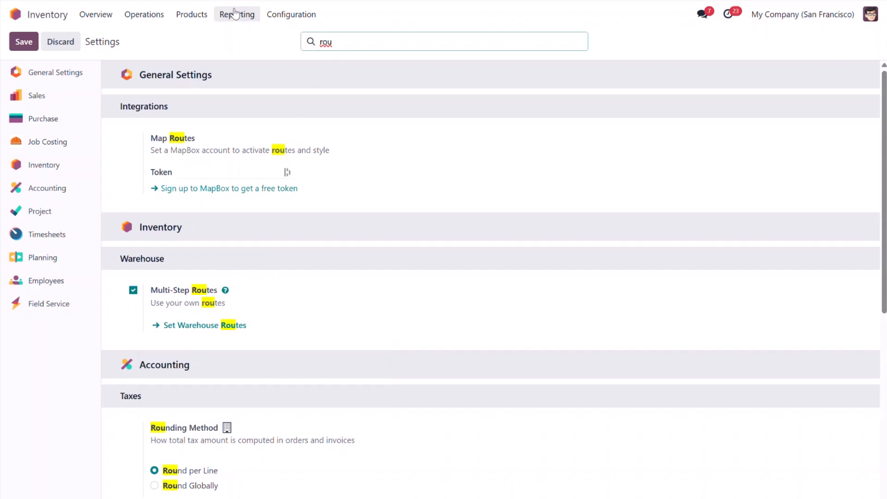
# Step: Open the inventory routes list and filter it to archived routes
pyautogui.click(284, 13)
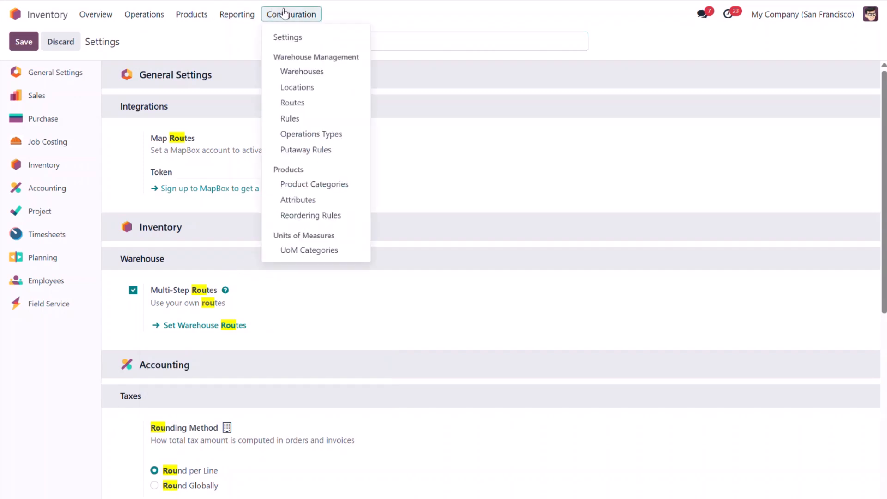
pyautogui.click(296, 105)
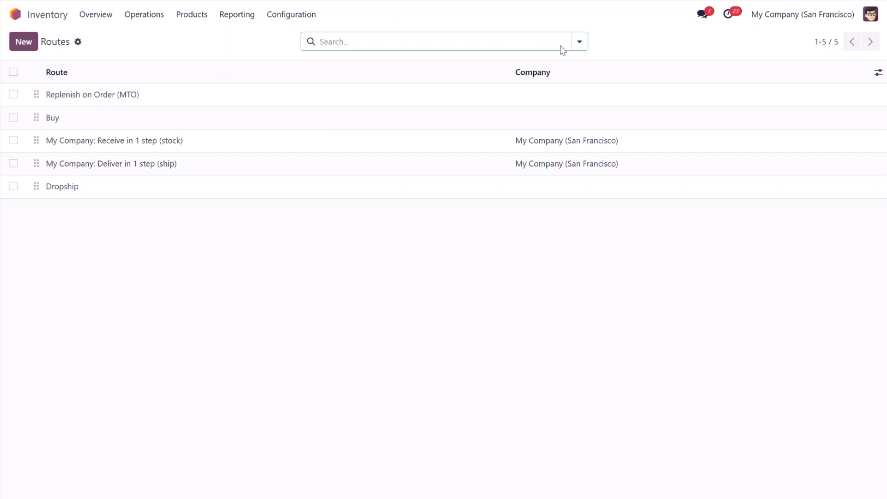
pyautogui.click(580, 41)
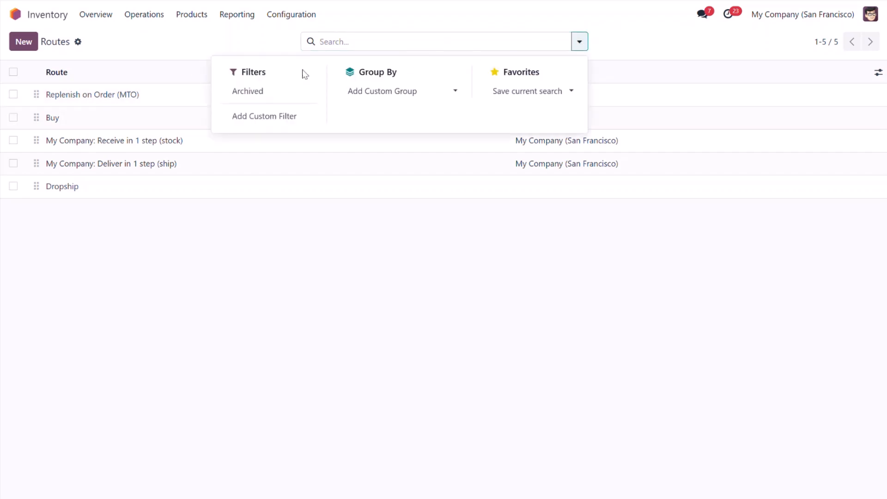
pyautogui.click(275, 95)
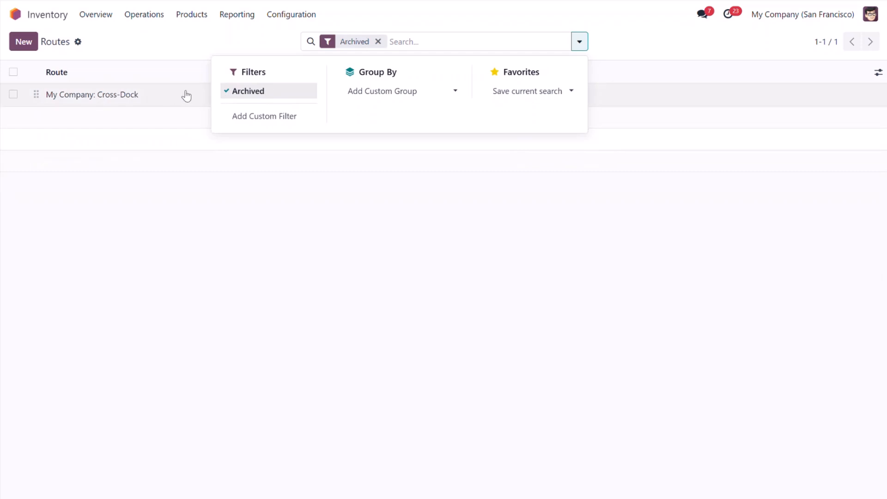
pyautogui.click(615, 39)
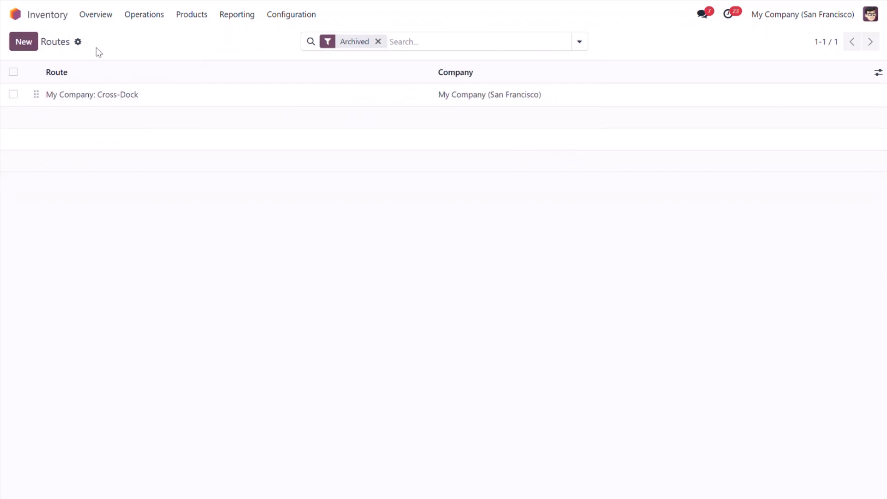
# Step: Search the Inventory settings for "rout" and open the My Company warehouse through the warehouse routes setting
pyautogui.click(297, 14)
pyautogui.click(298, 40)
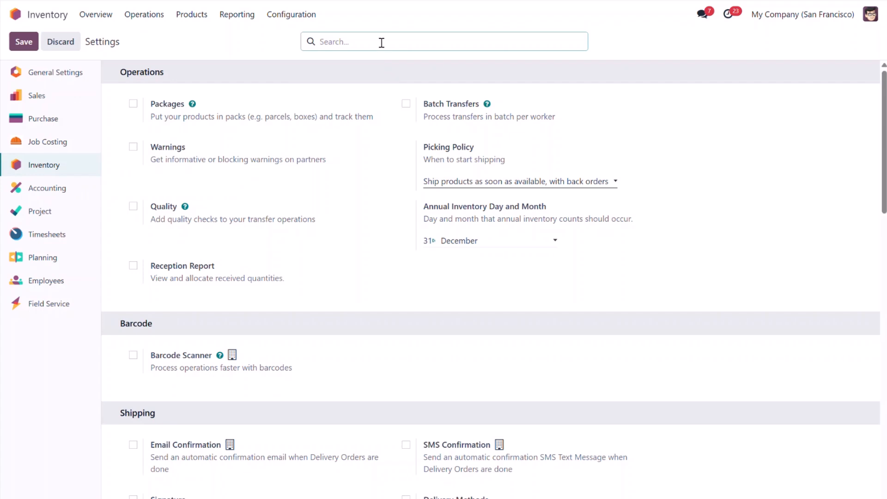
pyautogui.write('rout')
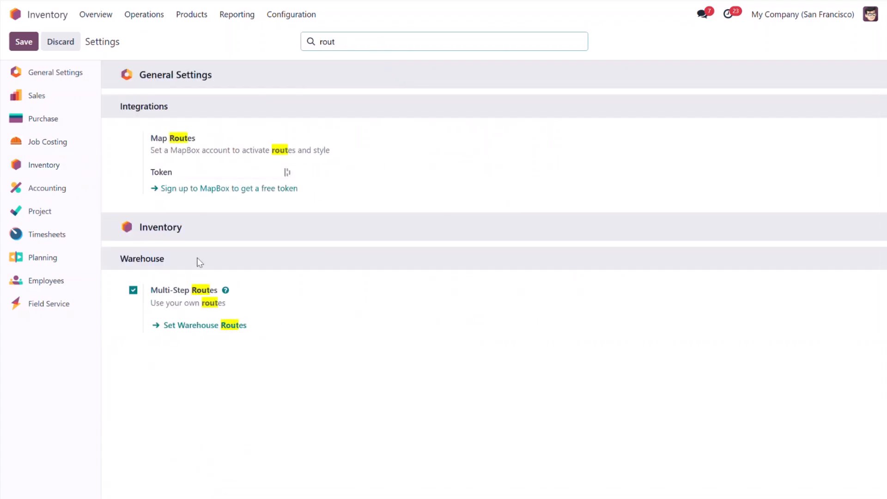
pyautogui.click(204, 327)
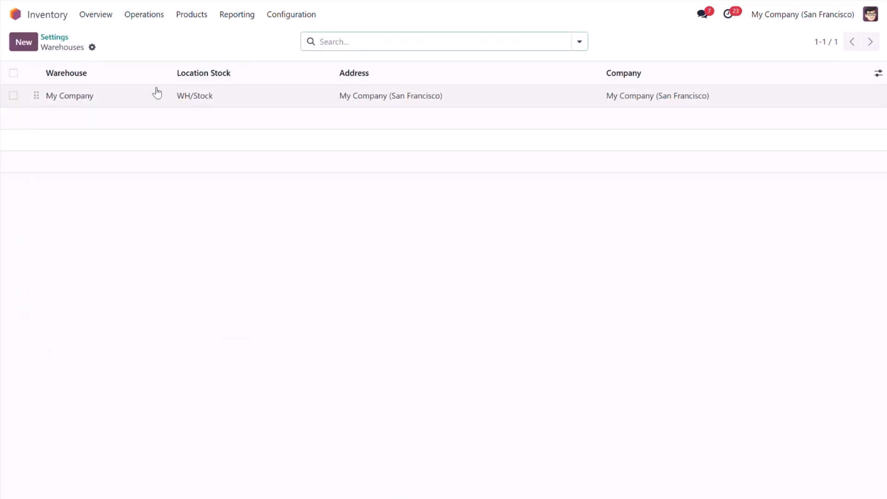
pyautogui.click(190, 97)
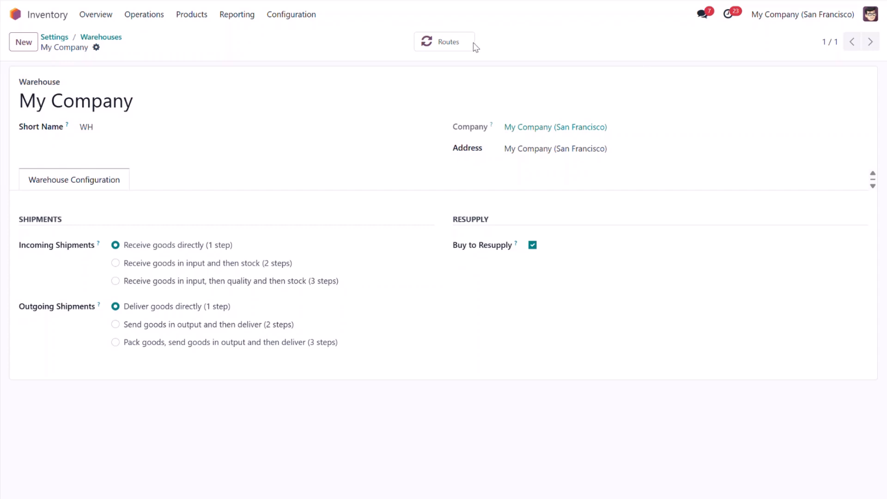
# Step: Open the Replenish on Order (MTO) route from the My Company warehouse's routes and check its archiving option
pyautogui.click(446, 45)
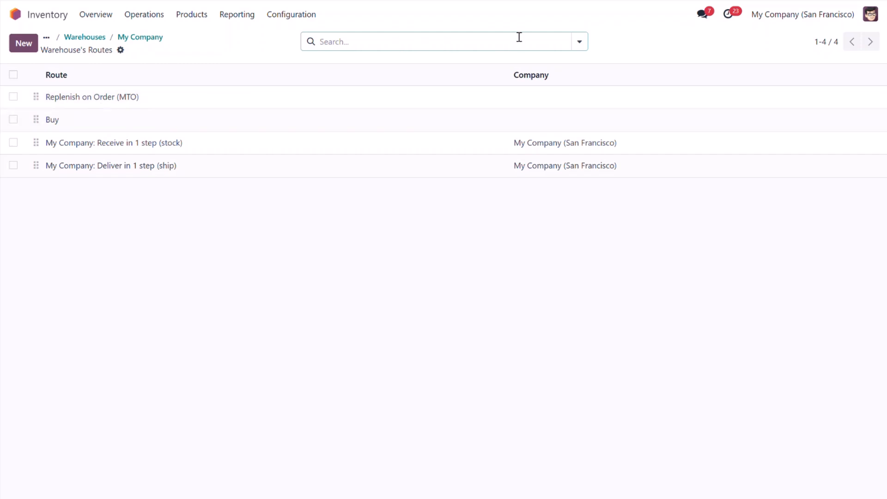
pyautogui.click(580, 42)
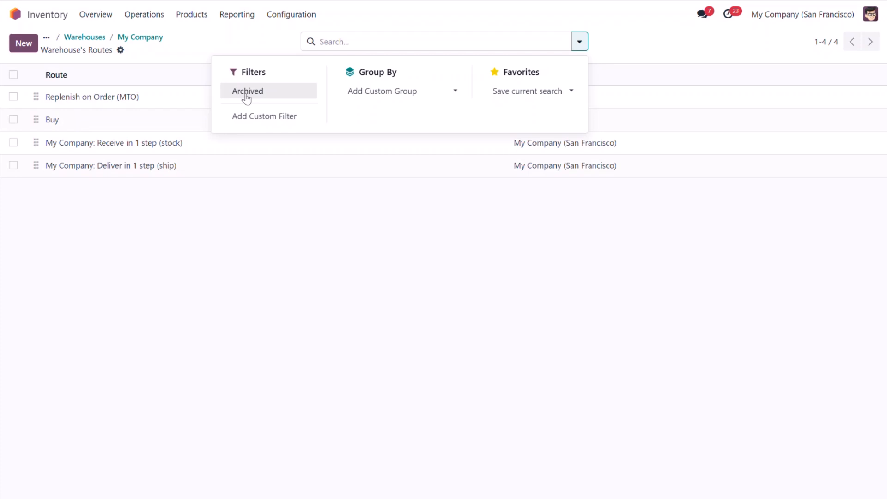
pyautogui.click(75, 96)
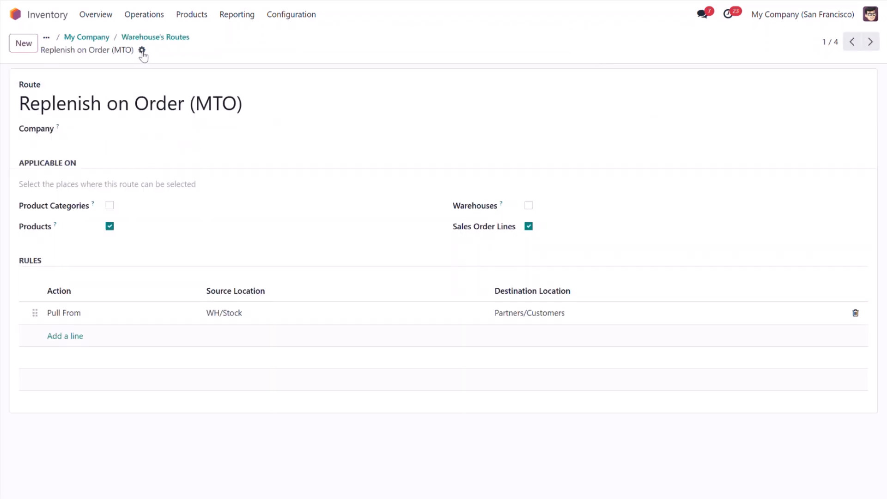
pyautogui.click(142, 51)
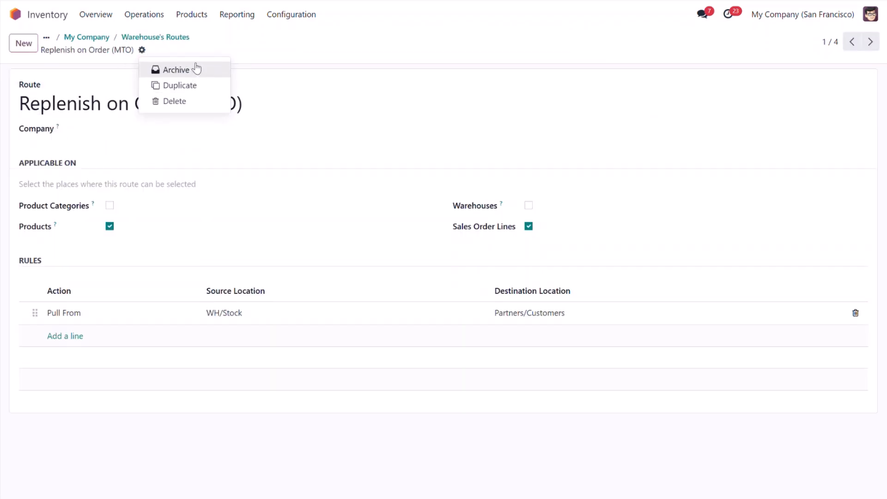
pyautogui.click(298, 54)
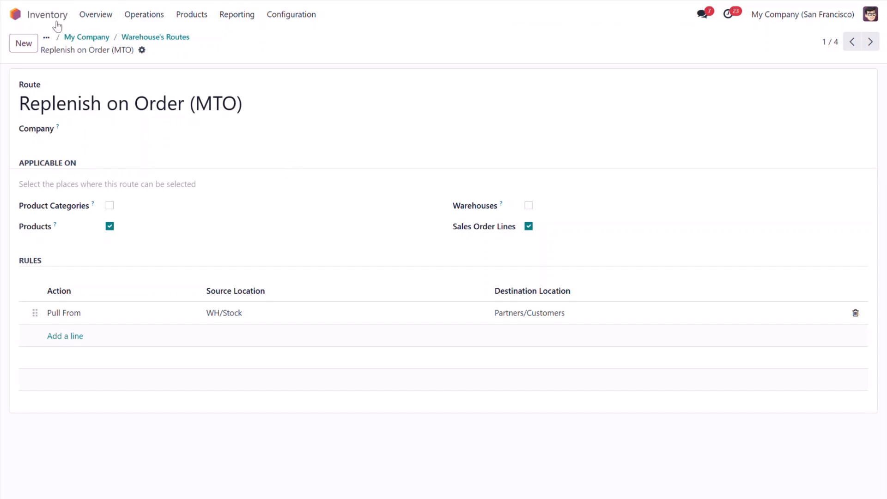
# Step: Open the Office Lamp product and check the routes in its inventory details
pyautogui.click(192, 17)
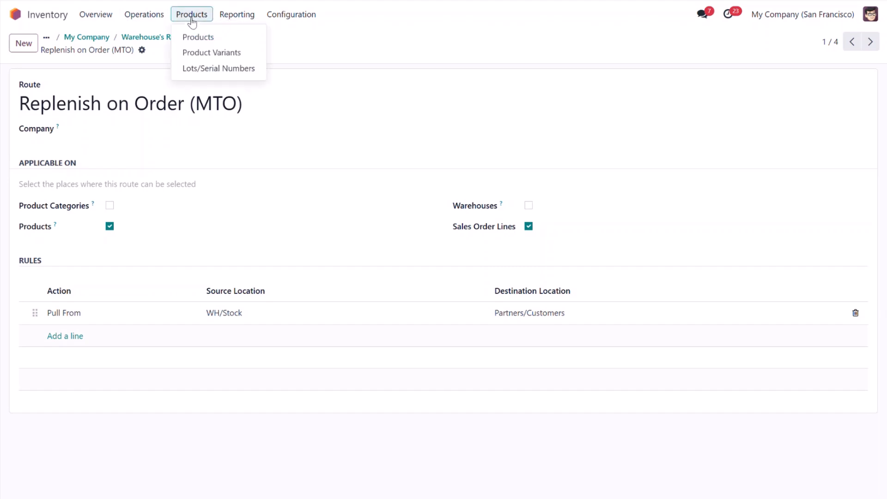
pyautogui.click(203, 42)
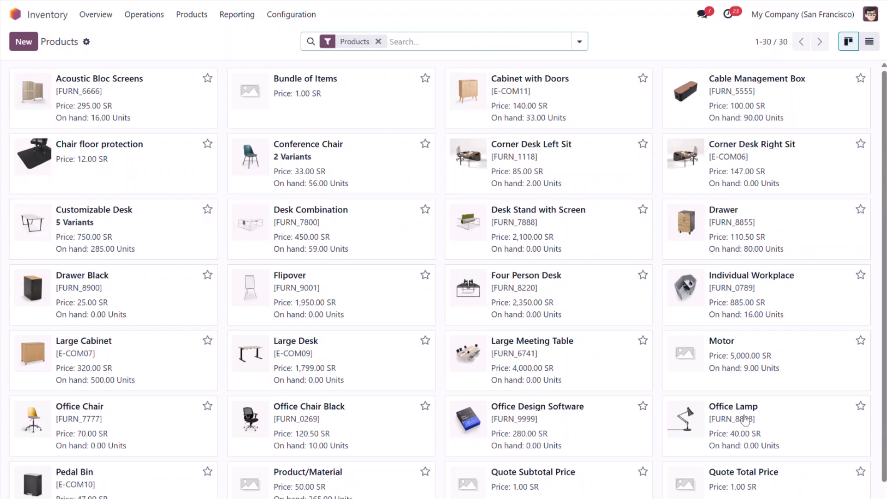
pyautogui.click(758, 416)
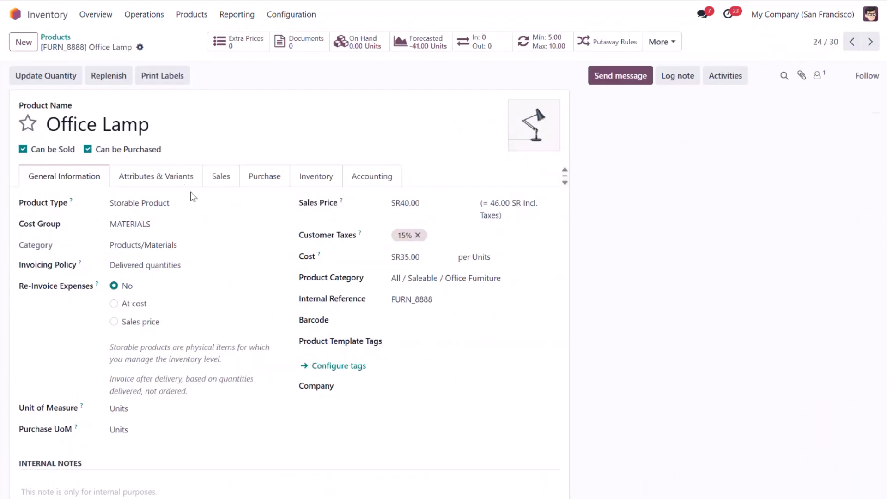
pyautogui.click(313, 179)
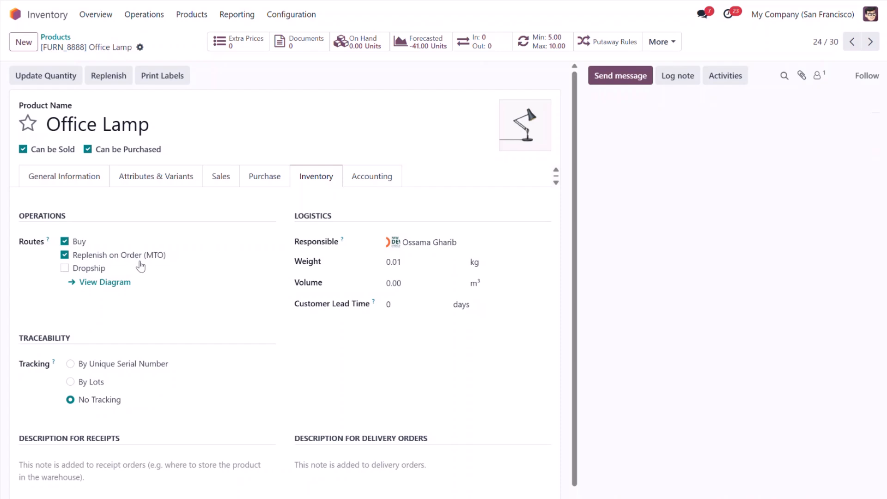
# Step: Switch to Job Costing and inspect the materials of Estimate 1 in the Build a Lamp V2 job
pyautogui.click(41, 18)
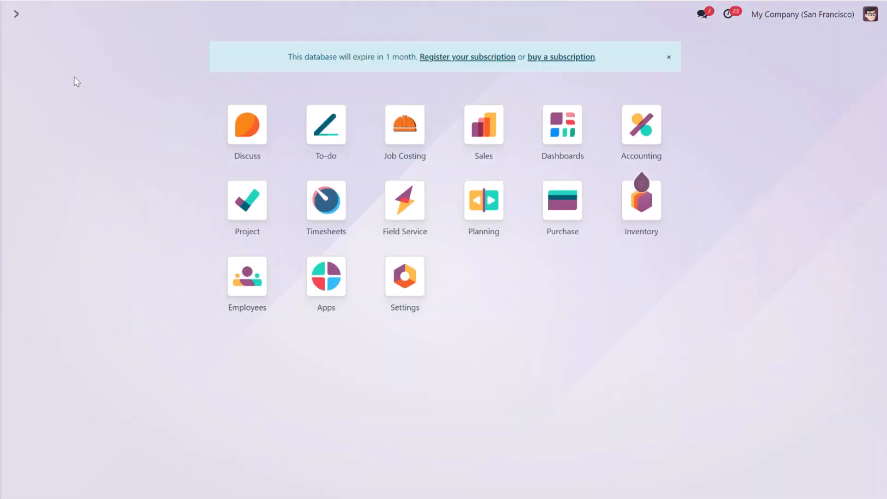
pyautogui.click(410, 133)
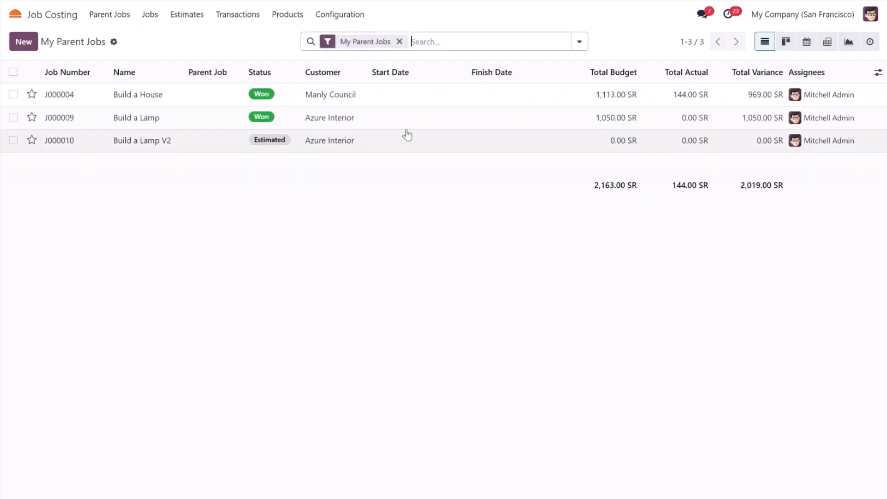
pyautogui.click(60, 144)
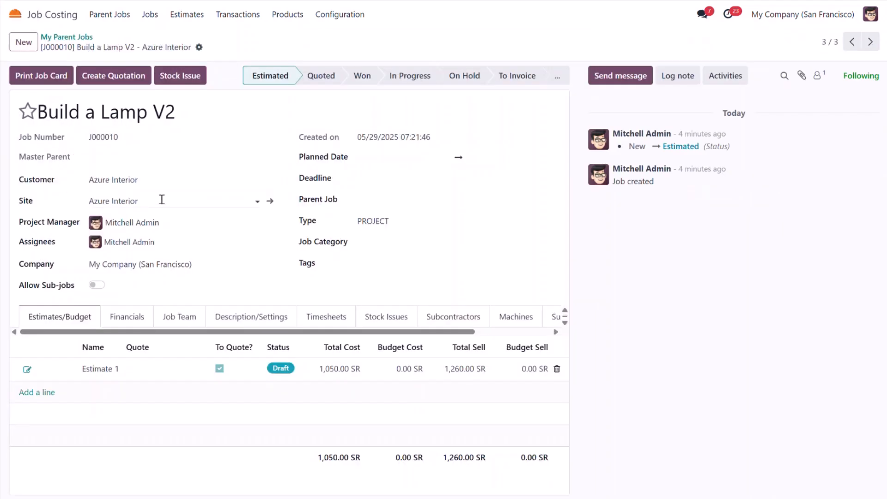
pyautogui.click(27, 370)
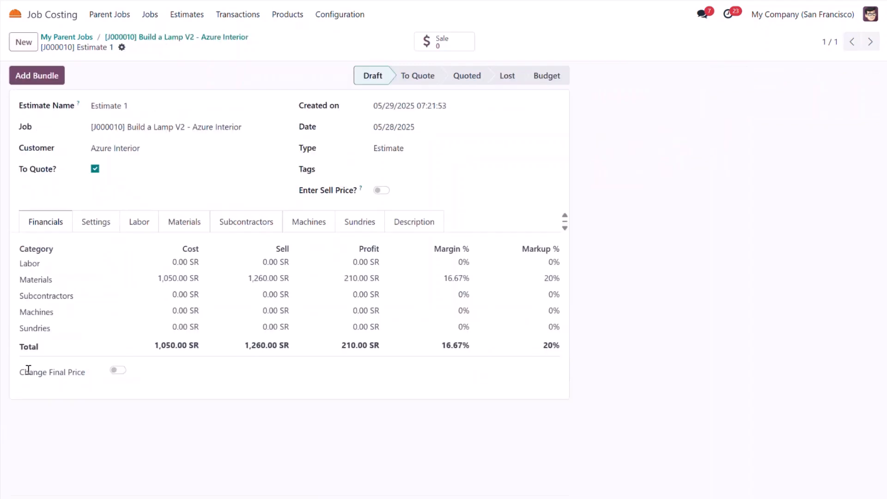
pyautogui.click(183, 224)
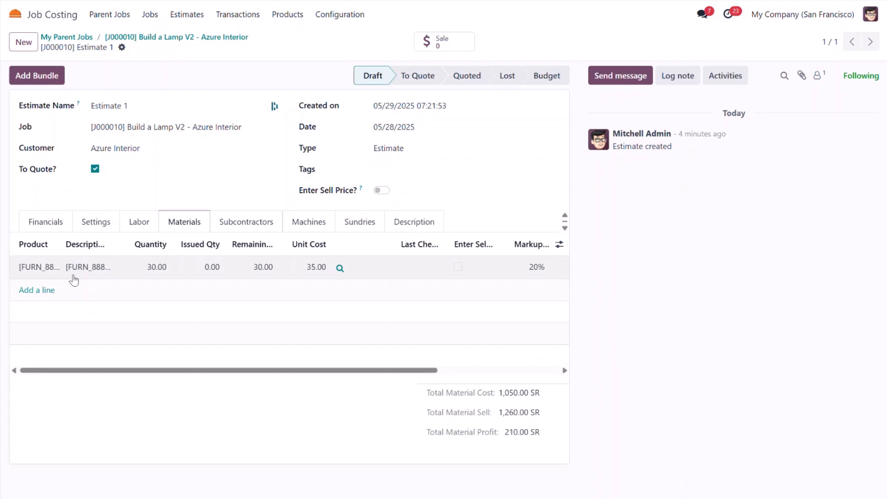
pyautogui.click(43, 276)
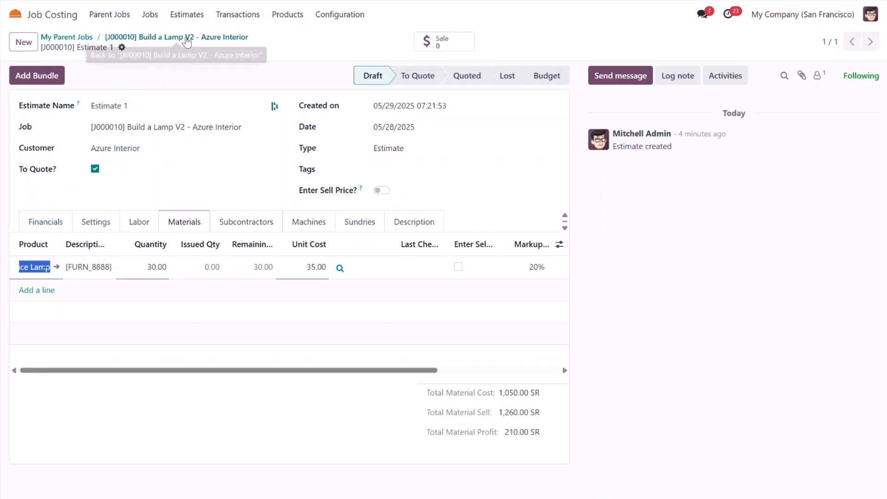
# Step: Create and view an itemised quotation for Estimate 1 from the Build a Lamp V2 job
pyautogui.click(68, 40)
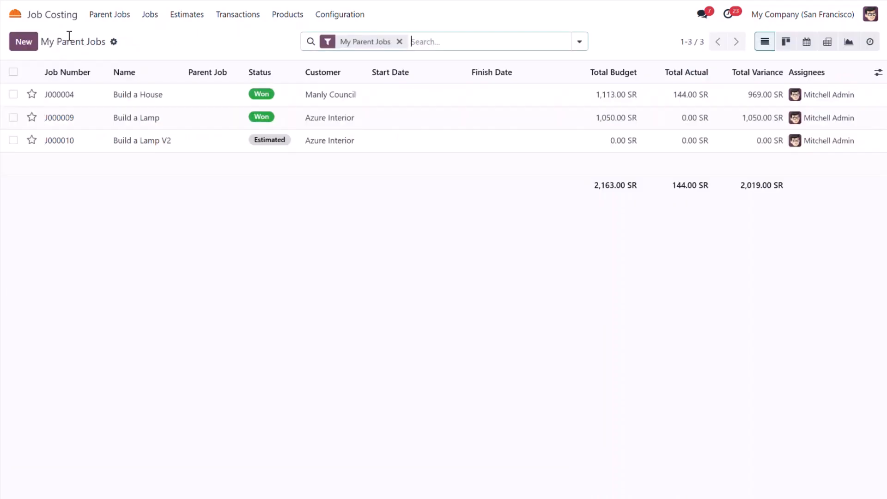
pyautogui.click(137, 143)
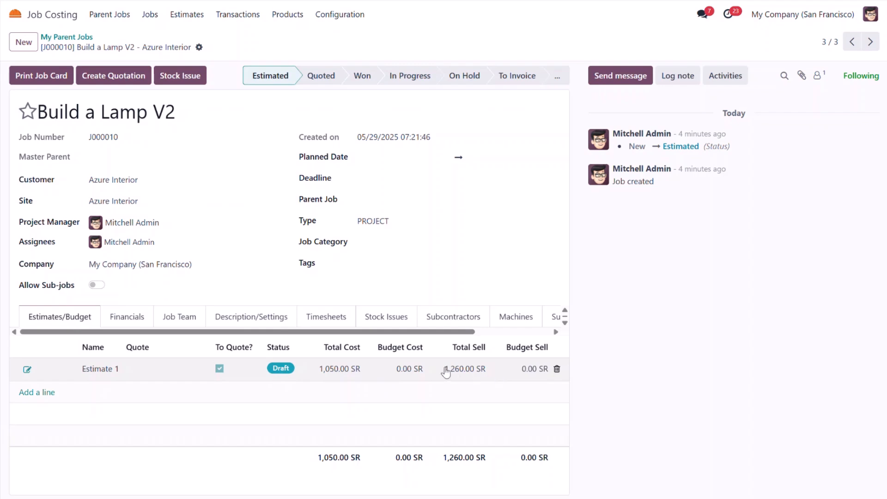
pyautogui.click(112, 79)
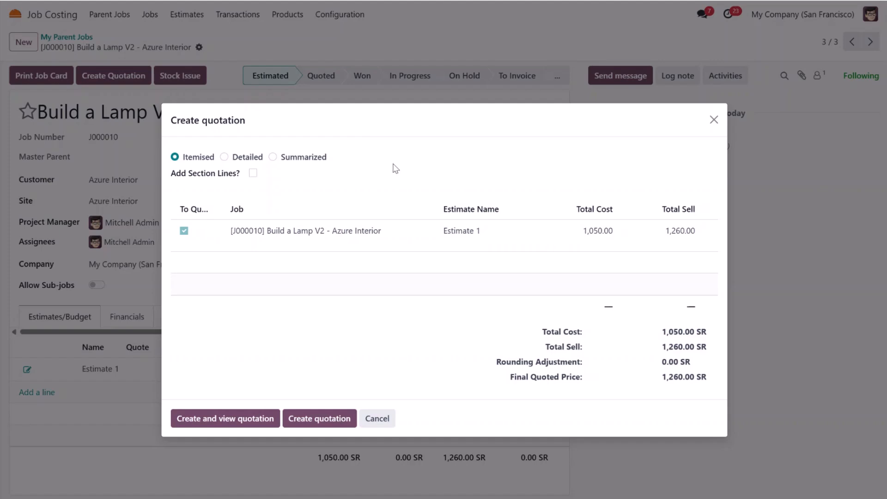
pyautogui.click(220, 417)
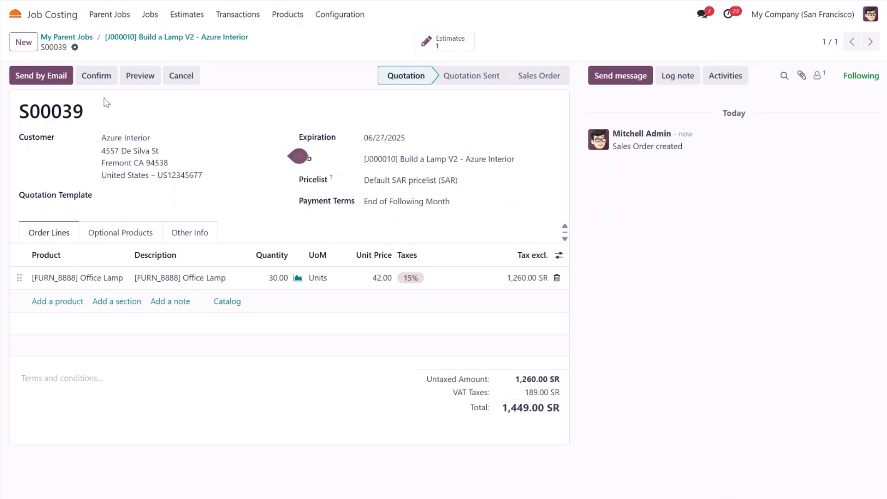
# Step: Confirm the Build a Lamp V2 quotation as a sales order and open its linked purchase request for quotation
pyautogui.click(92, 79)
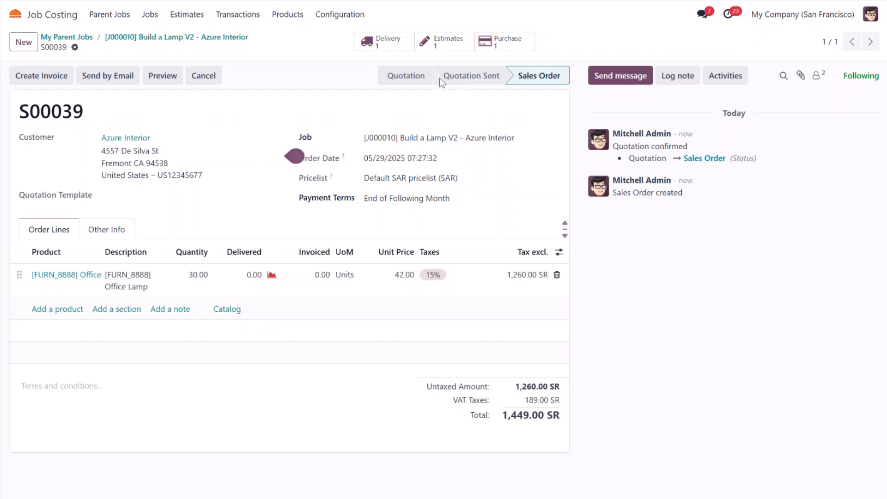
pyautogui.click(518, 41)
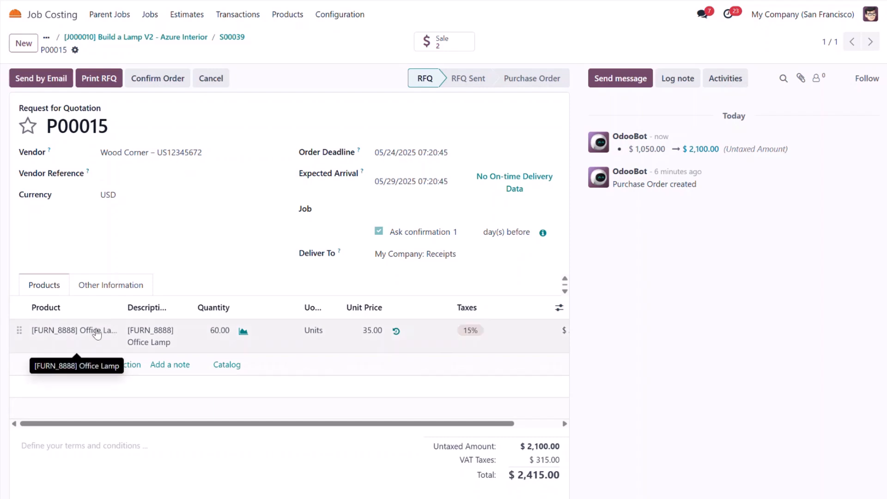
# Step: Open the Office Lamp product from the request for quotation line and check its vendors and purchase prices
pyautogui.click(90, 333)
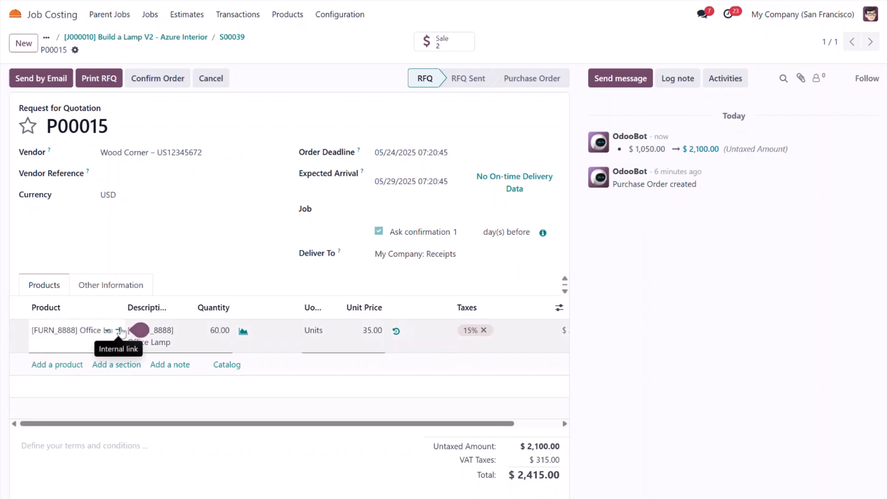
pyautogui.click(120, 331)
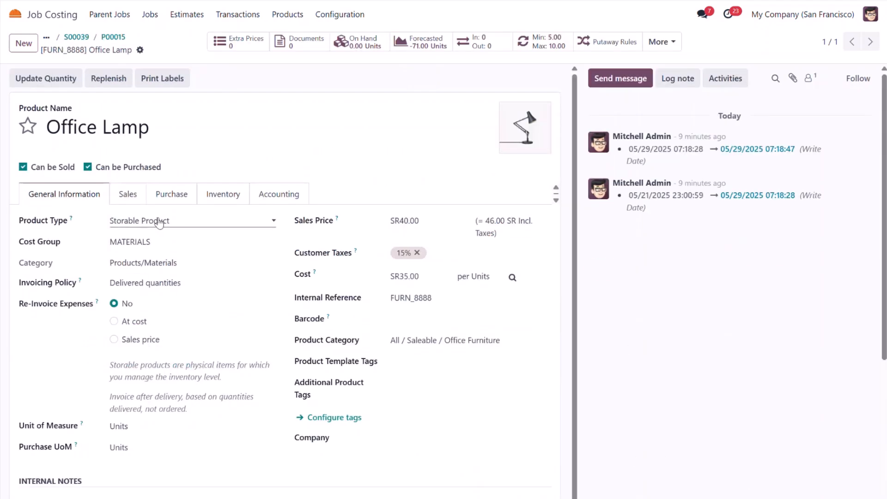
pyautogui.click(179, 197)
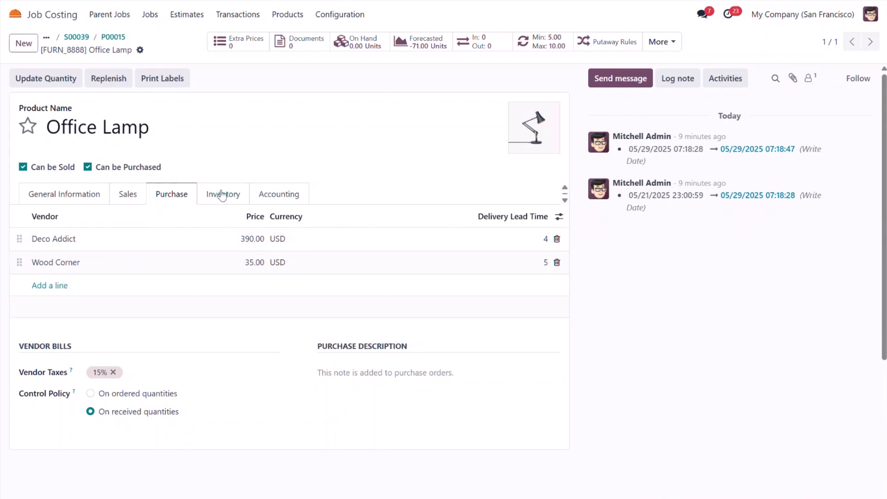
# Step: Review the Office Lamp's general information, including the available invoicing policy options
pyautogui.click(60, 195)
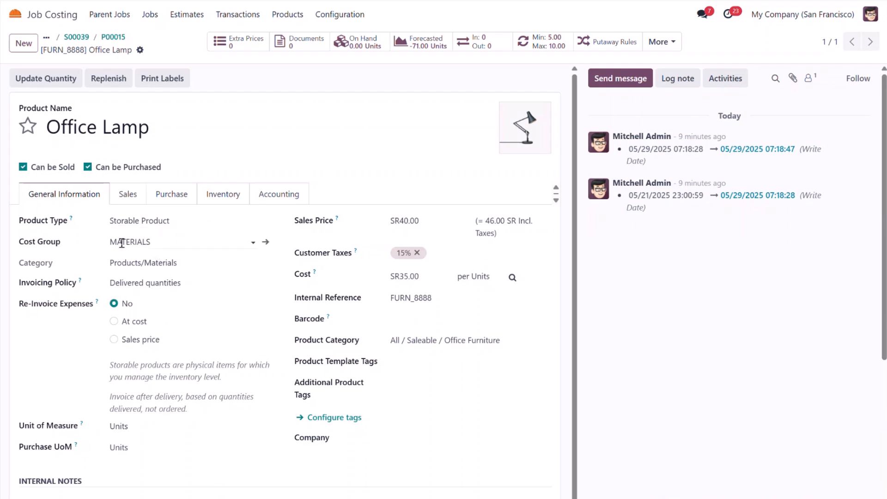
pyautogui.click(194, 284)
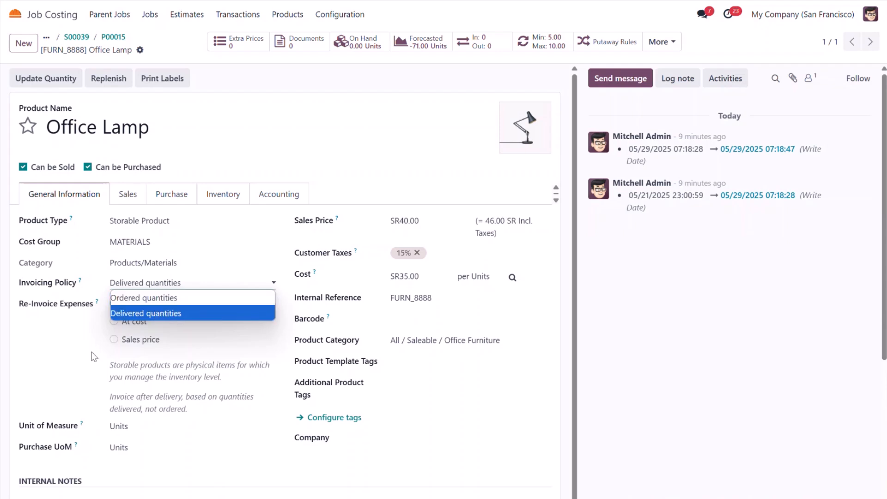
pyautogui.click(45, 365)
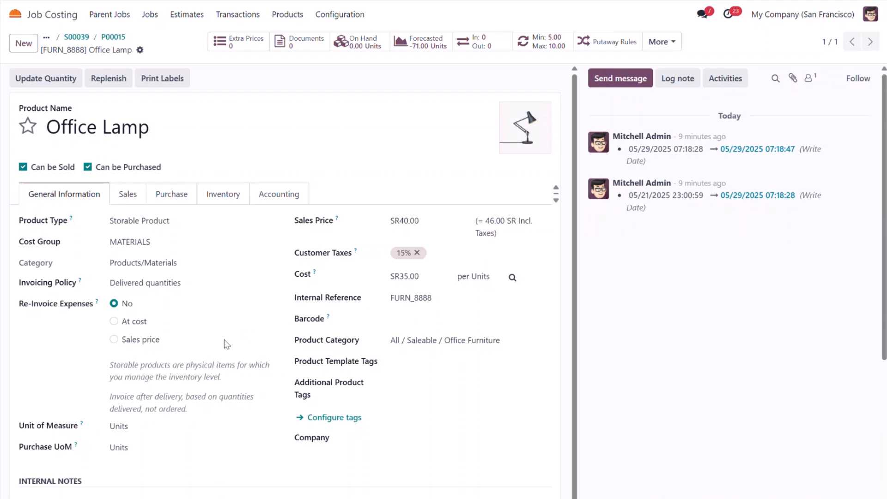
# Step: Recheck the Office Lamp's inventory routes and vendor list, and return to the Build a Lamp V2 sales order
pyautogui.click(222, 198)
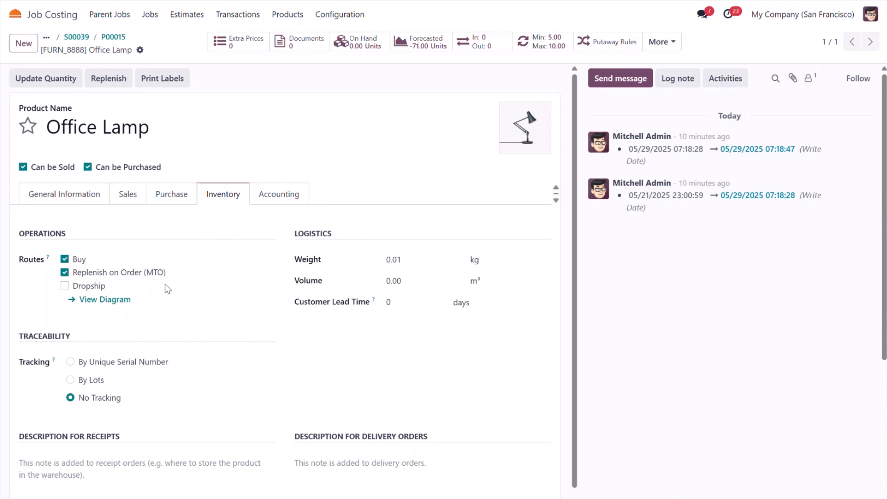
pyautogui.click(172, 198)
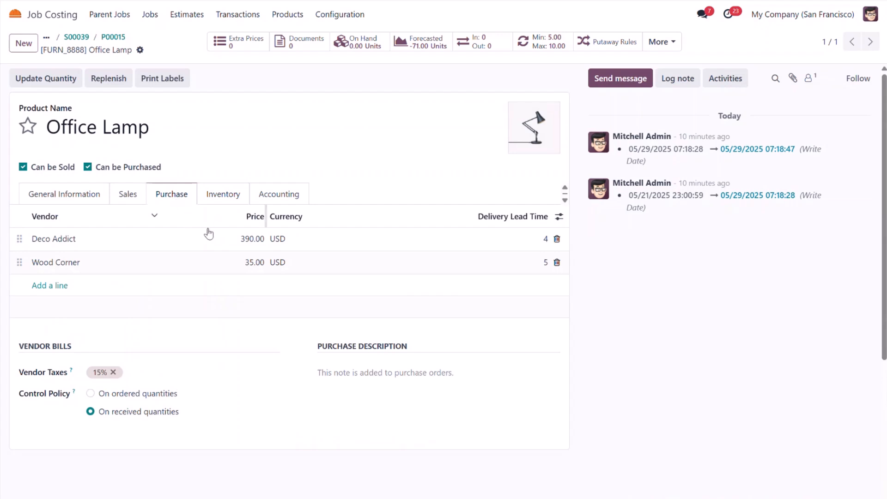
pyautogui.click(77, 37)
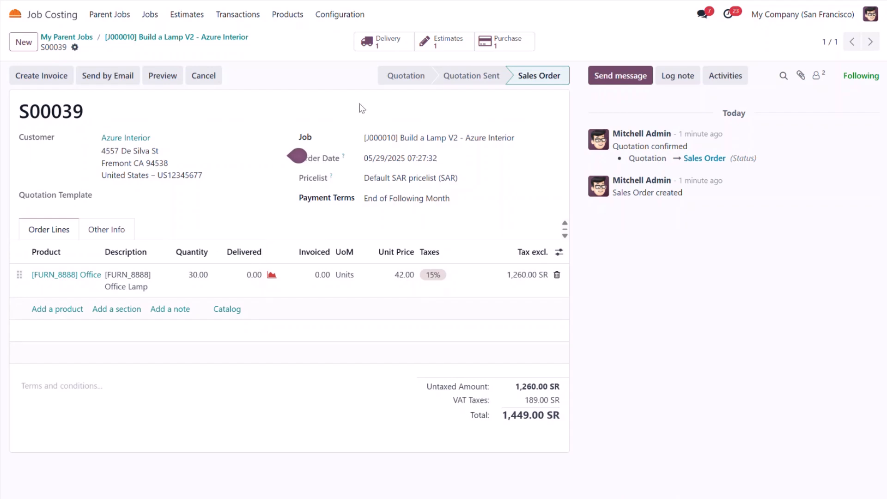